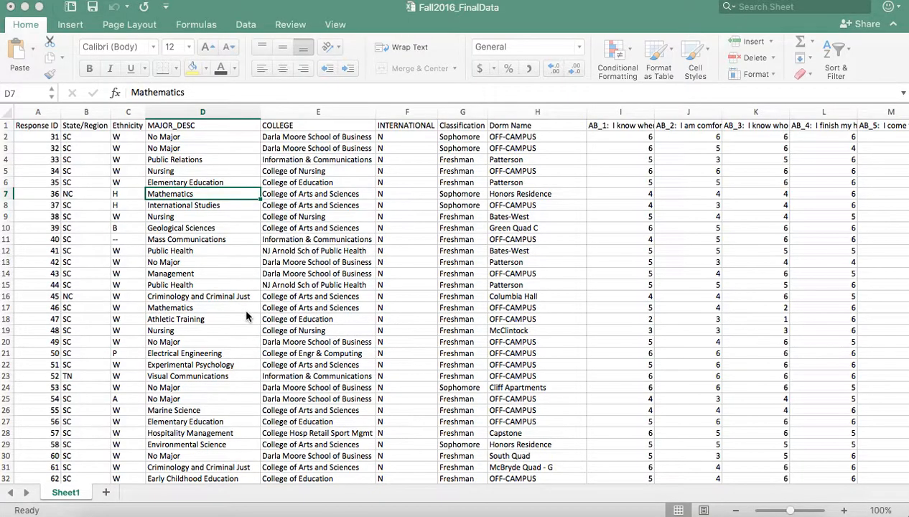
Step: Examine the survey data on Sheet1 down to its last filled row and return to the header row
scroll(285, 298, down, 20)
scroll(285, 298, down, 20)
scroll(285, 298, down, 10)
scroll(285, 298, up, 5)
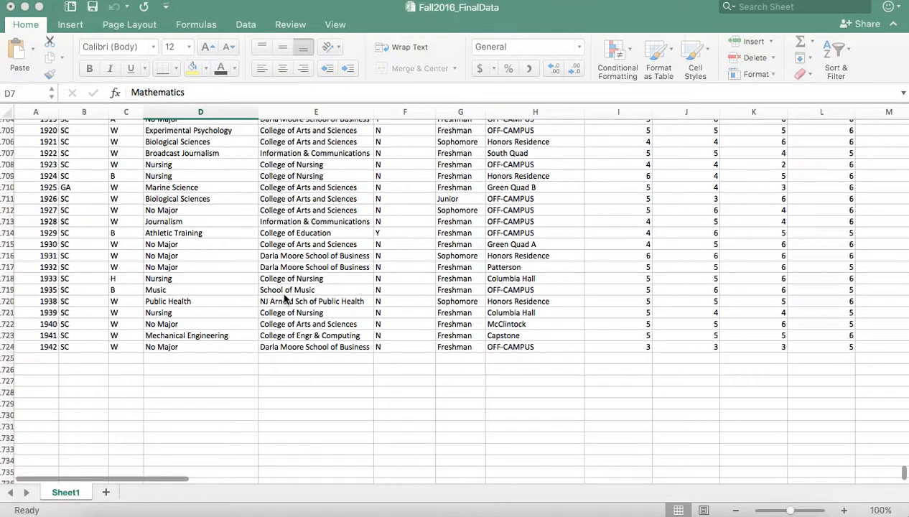
drag(40, 358, 40, 371)
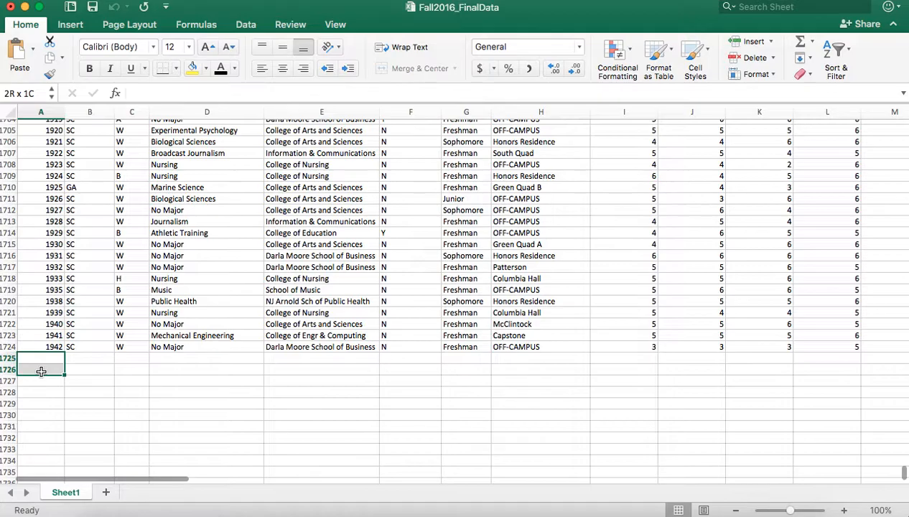
drag(41, 370, 41, 370)
scroll(316, 338, up, 20)
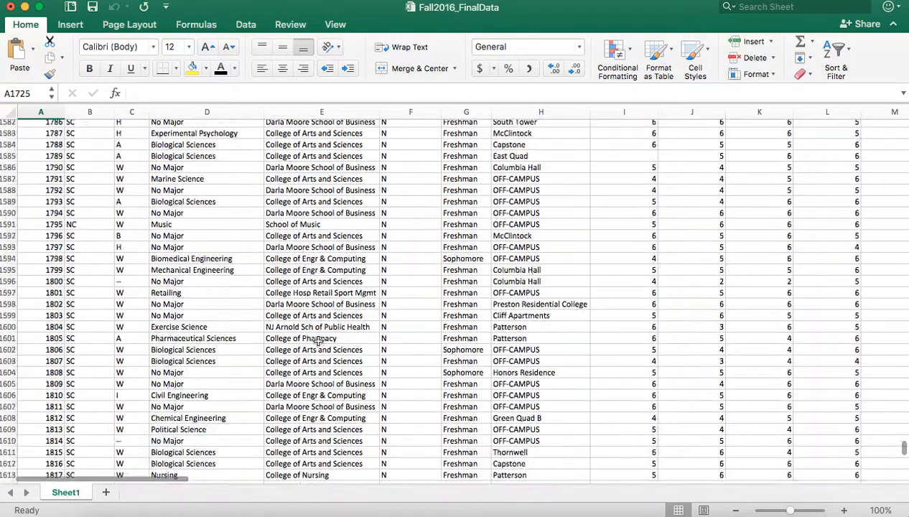
scroll(318, 341, up, 20)
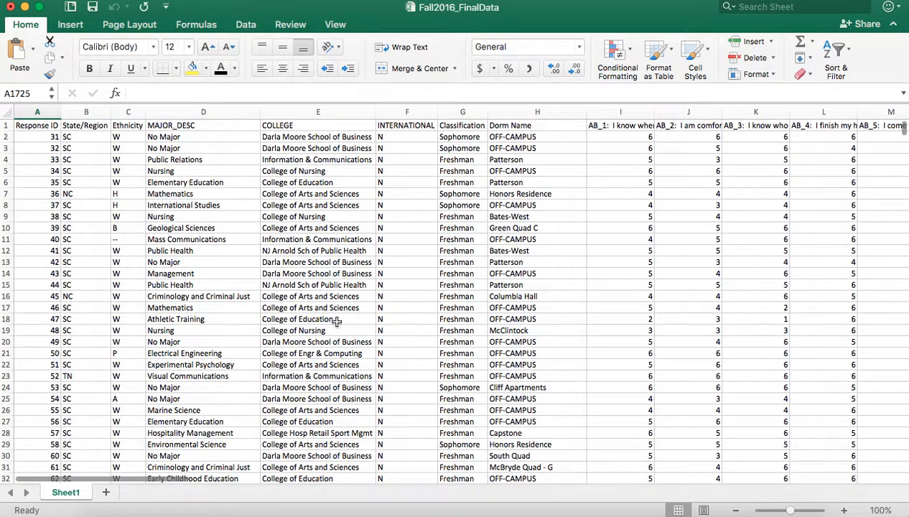
Step: Create a pivot table from the whole of Sheet1 (Sheet1!$A:$BA) on a new worksheet
click(412, 228)
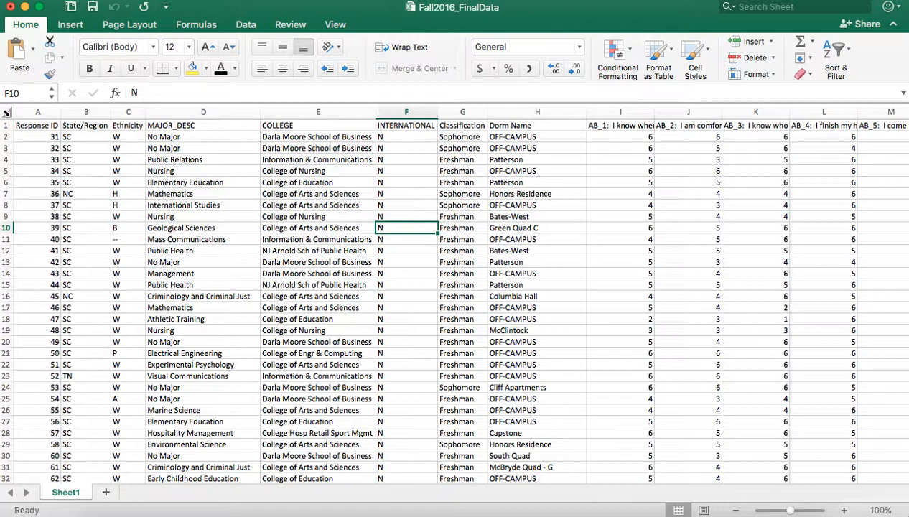
click(6, 114)
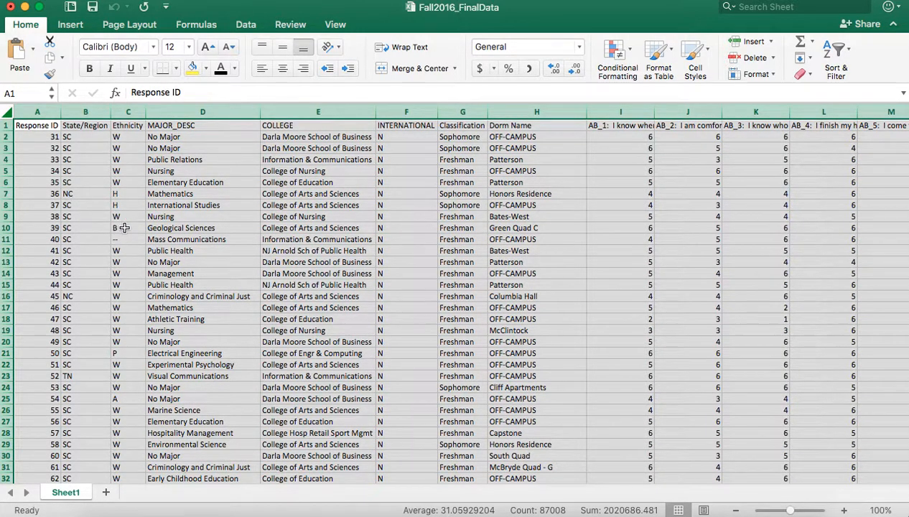
click(71, 24)
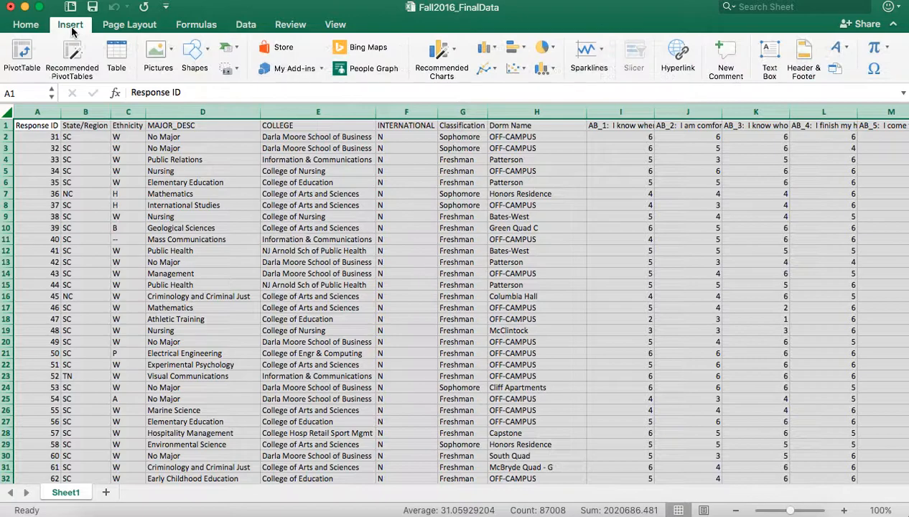
click(22, 51)
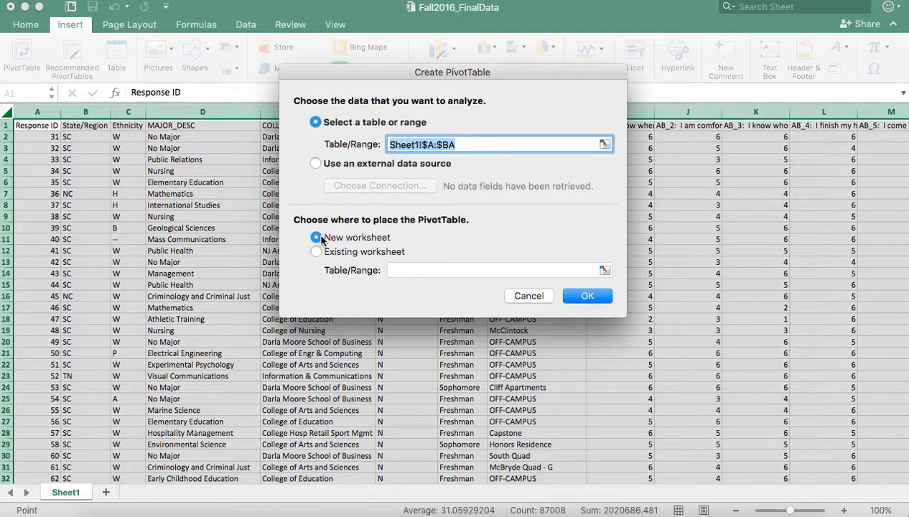
click(597, 298)
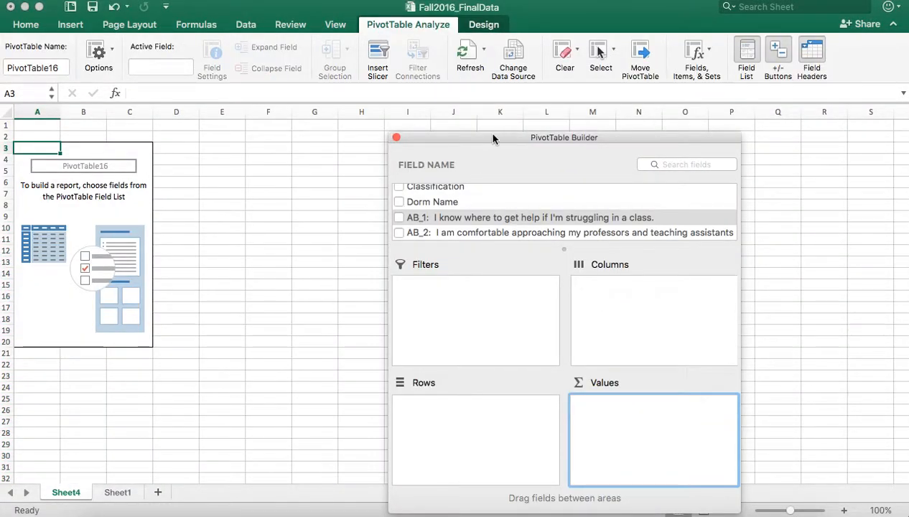
Step: Add the AB_1 question field to the pivot table as both a count in Values and the Rows field, and close the builder
drag(487, 137, 453, 57)
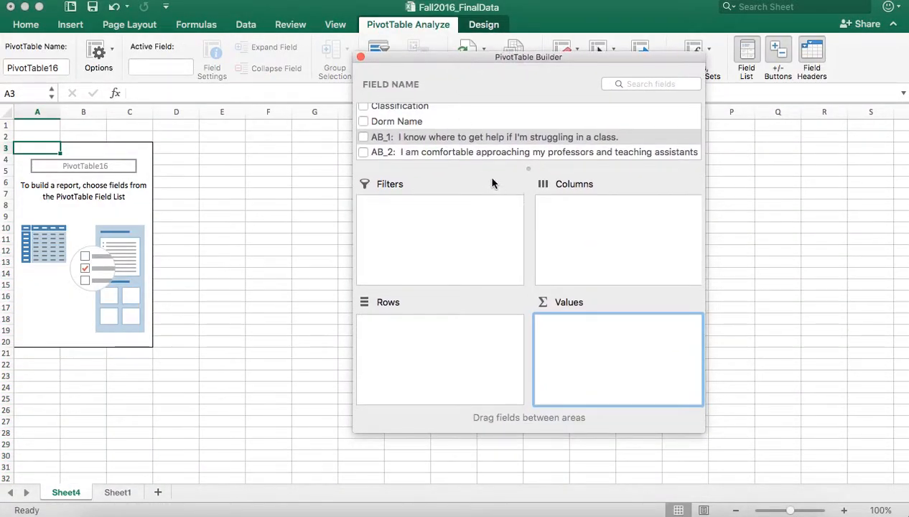
scroll(428, 128, down, 2)
scroll(434, 136, up, 15)
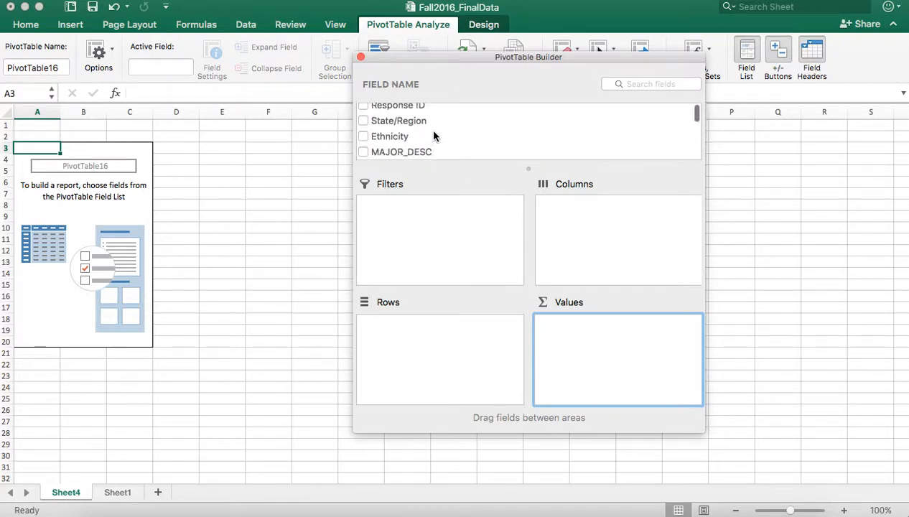
scroll(434, 137, down, 3)
scroll(434, 131, up, 1)
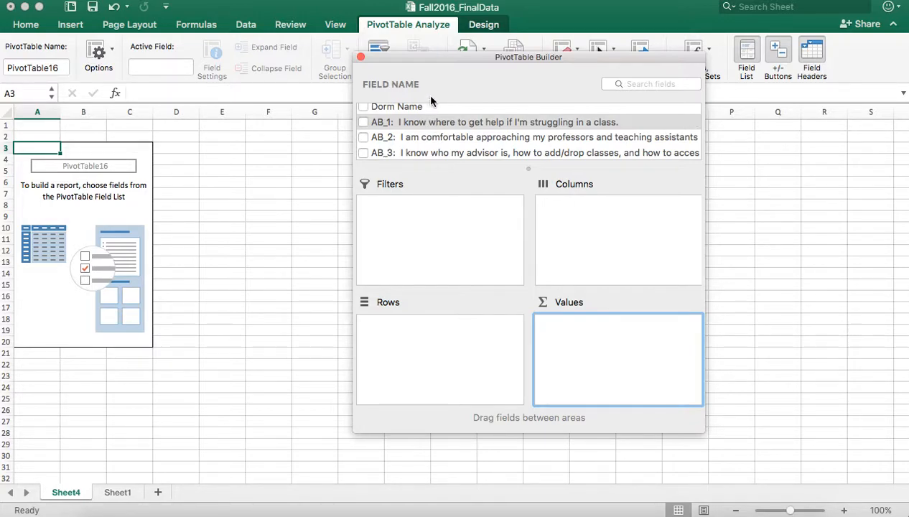
drag(451, 120, 625, 363)
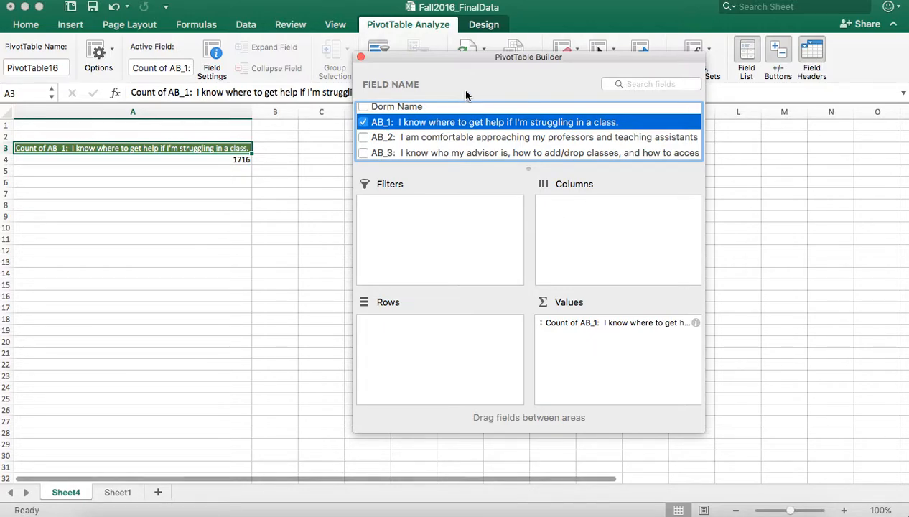
drag(452, 124, 441, 352)
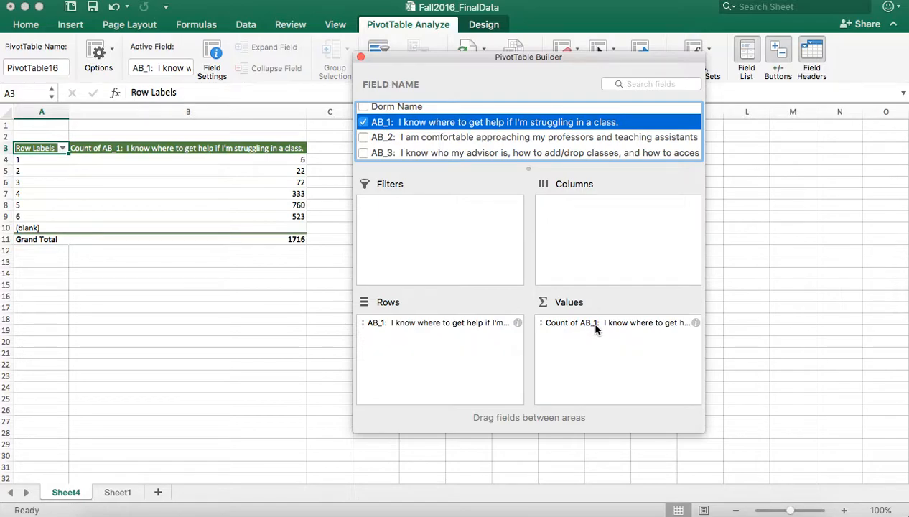
drag(594, 328, 390, 392)
click(360, 57)
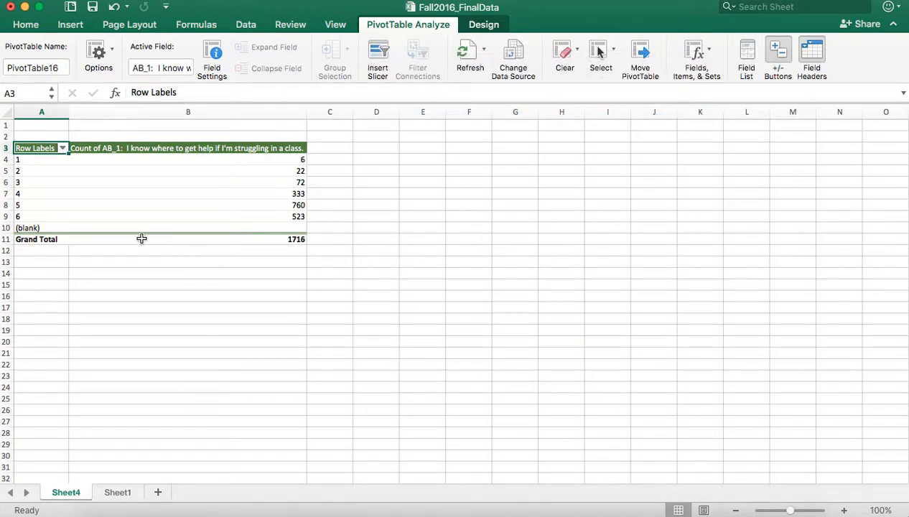
Step: Create a second pivot table from Sheet1!$A:$BA, placed on the existing Sheet4 at cell A13 below the first one
click(30, 261)
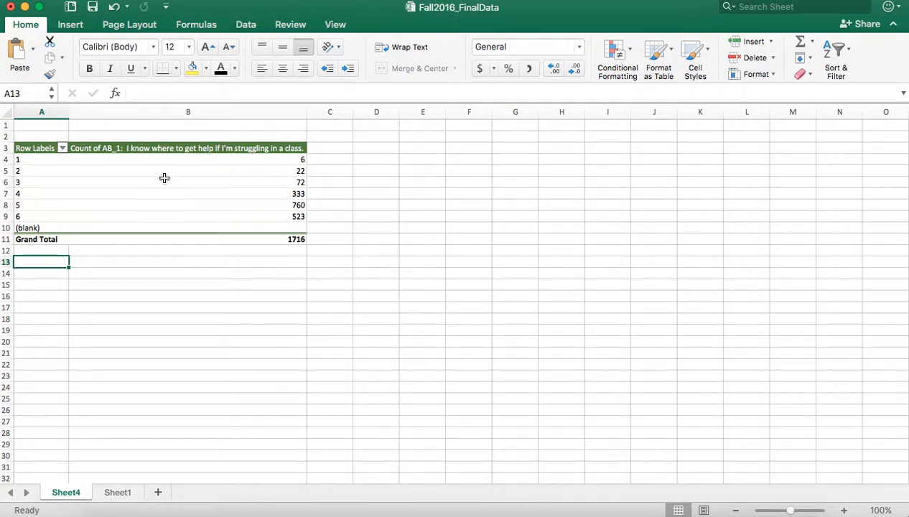
click(119, 492)
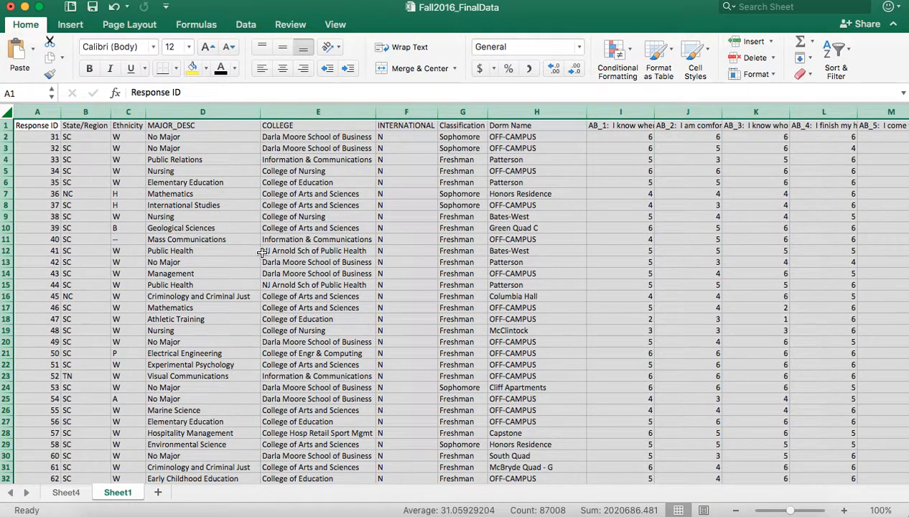
click(74, 28)
click(19, 55)
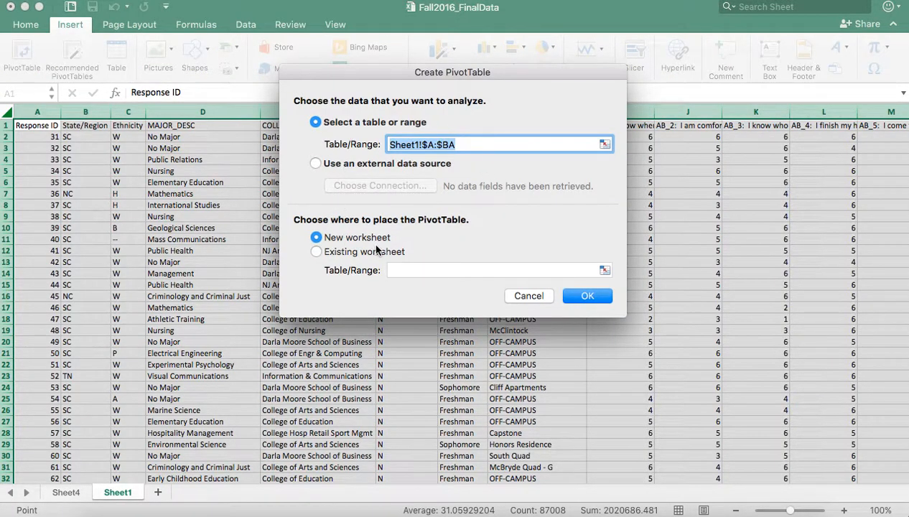
click(316, 253)
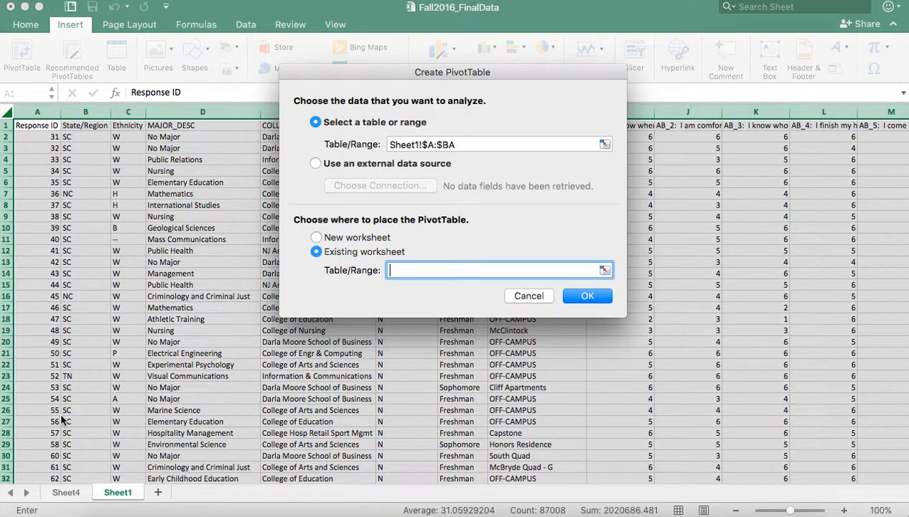
click(63, 493)
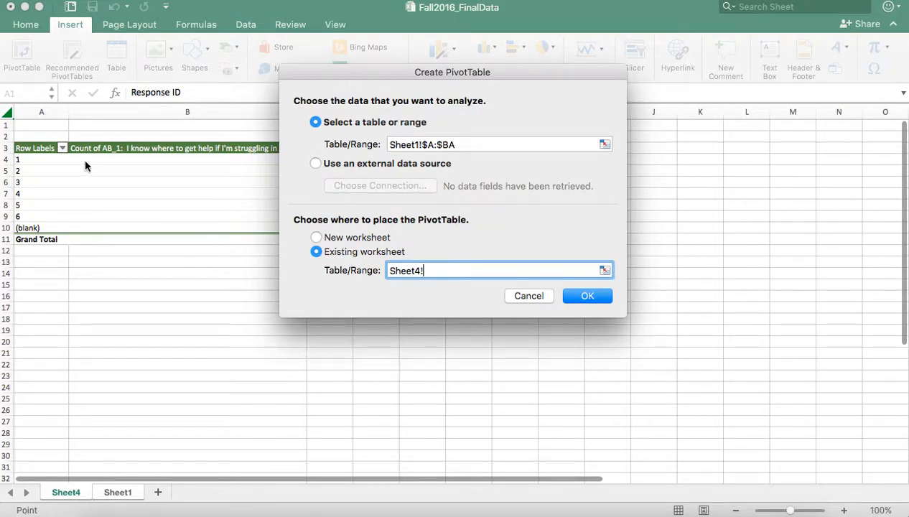
click(24, 265)
click(605, 300)
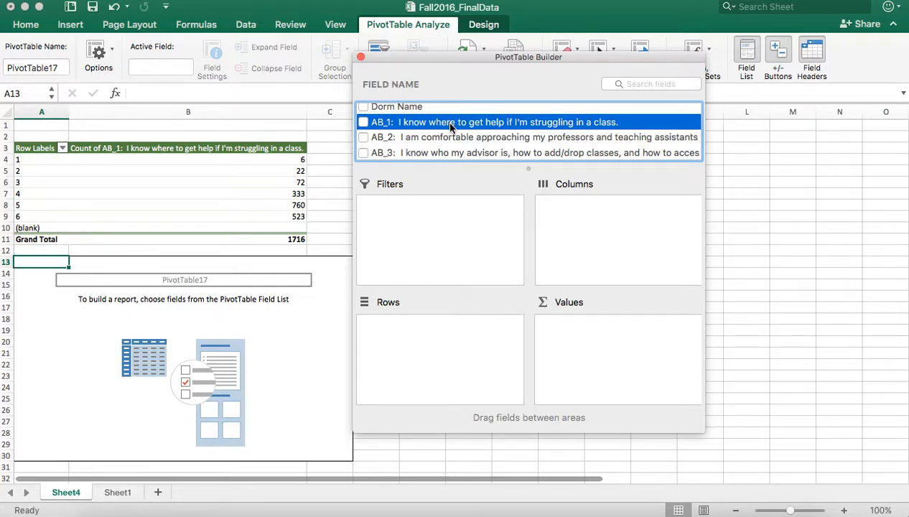
Step: Add AB_1 to the second pivot table's Values and Rows, show its count as % of total, and close the builder
drag(450, 125, 621, 359)
drag(476, 124, 454, 360)
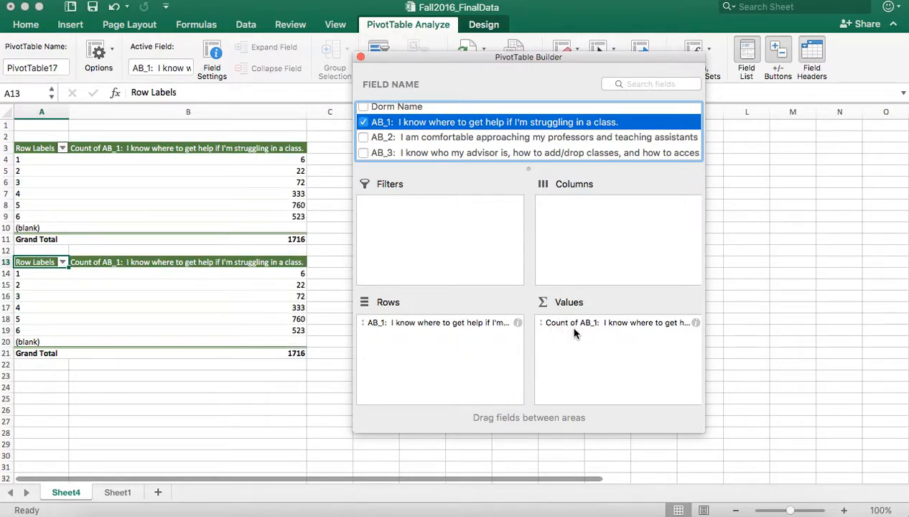
click(695, 323)
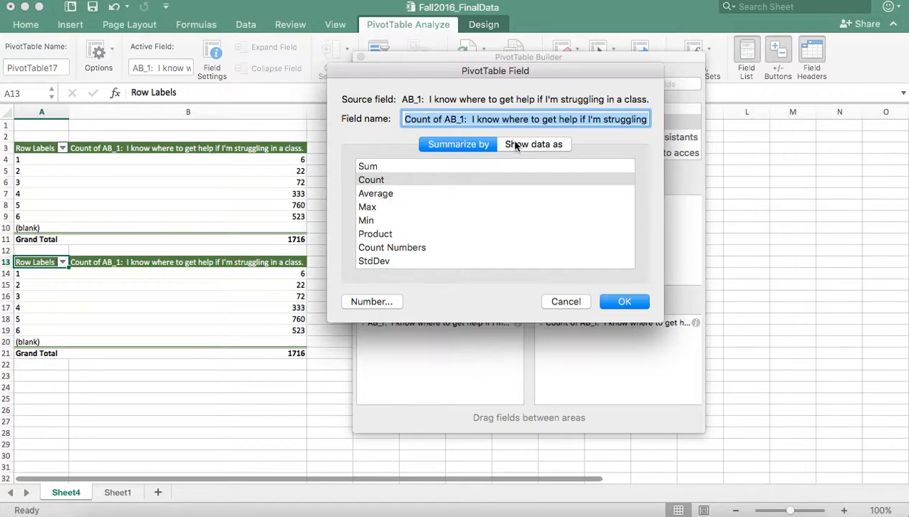
click(551, 147)
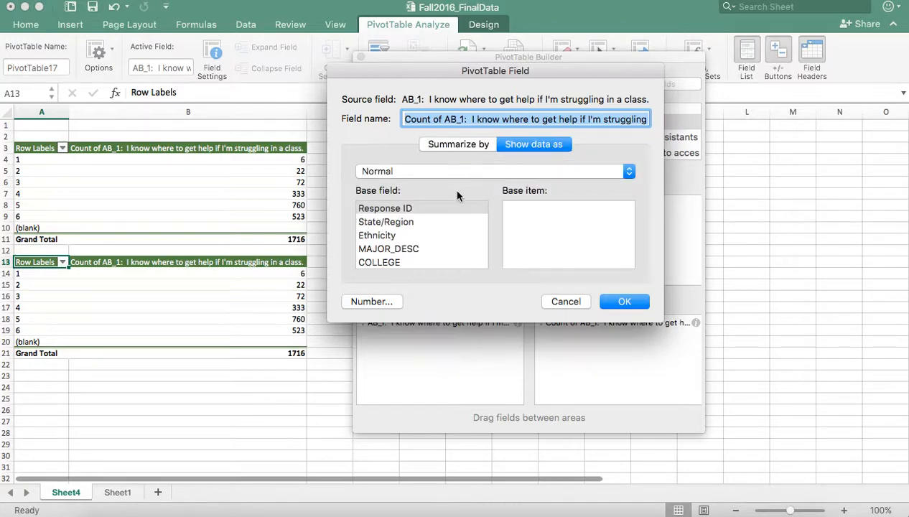
click(449, 170)
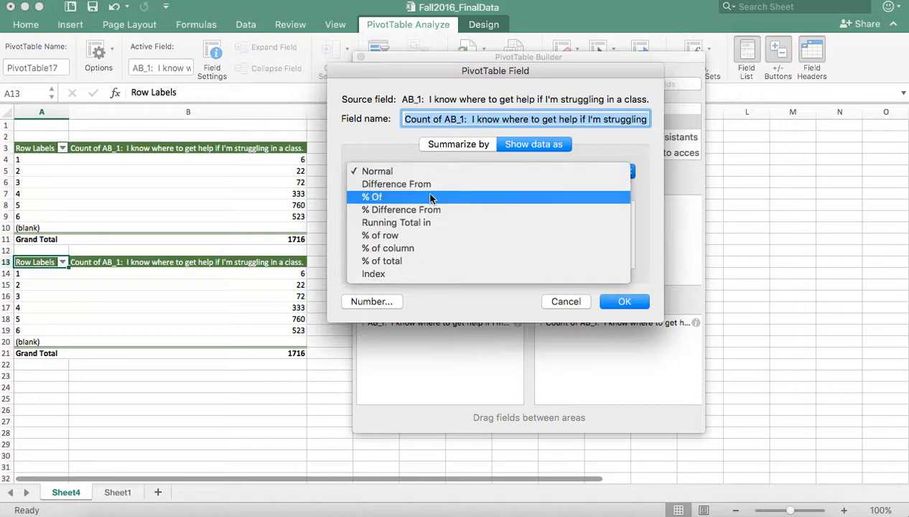
click(414, 263)
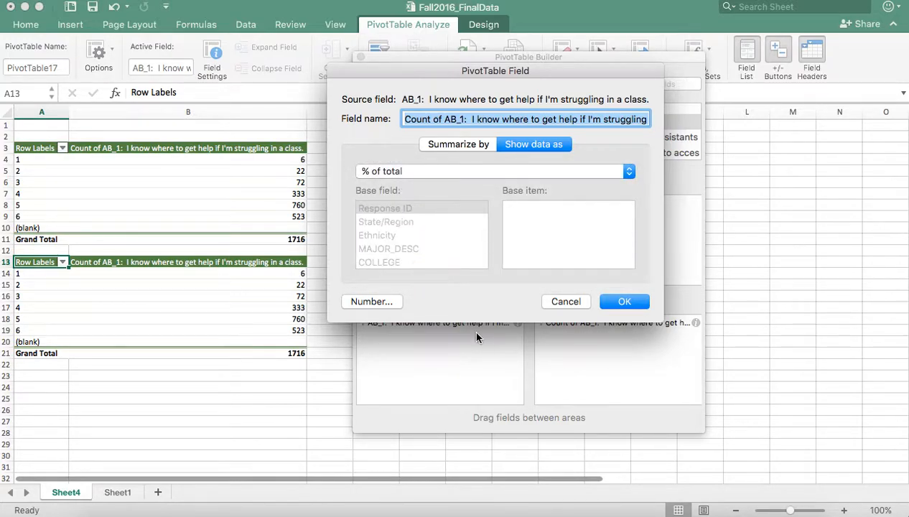
click(626, 302)
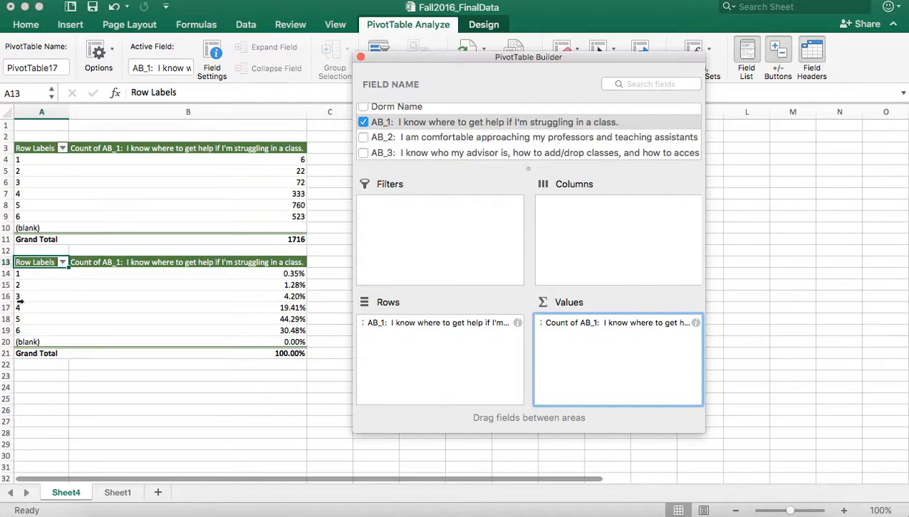
click(360, 57)
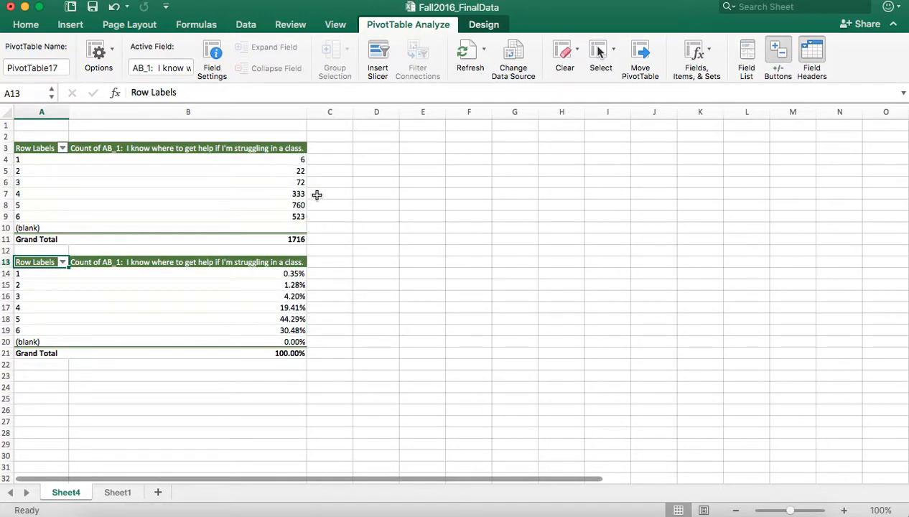
Step: Check the combined percentage of ratings 4 to 6 in the second pivot table by selecting B17:B19
click(286, 307)
drag(286, 308, 291, 327)
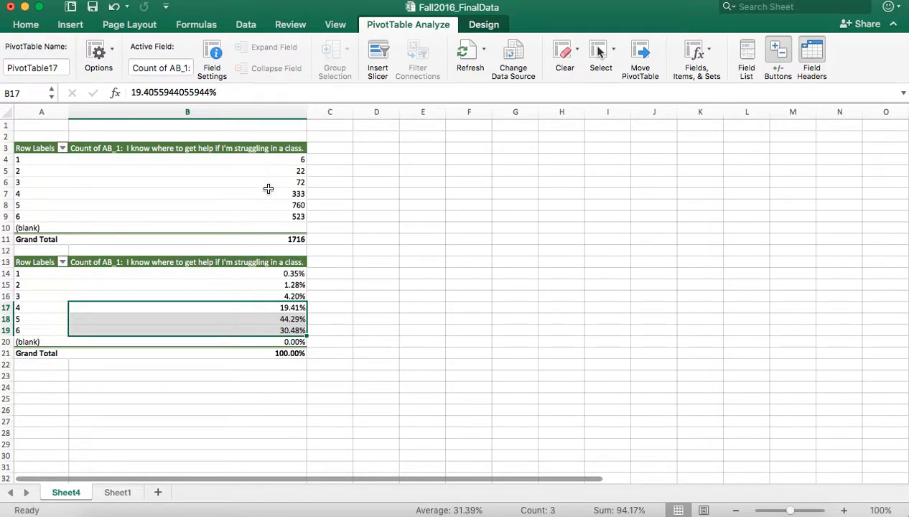
click(47, 383)
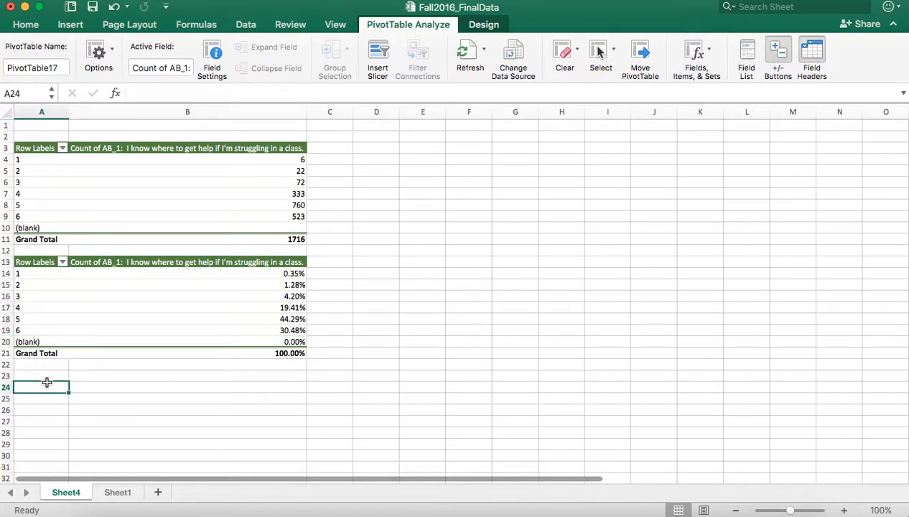
Step: Create a third pivot table from Sheet1!$A:$BA, placed on the existing Sheet4 at cell A24
click(114, 494)
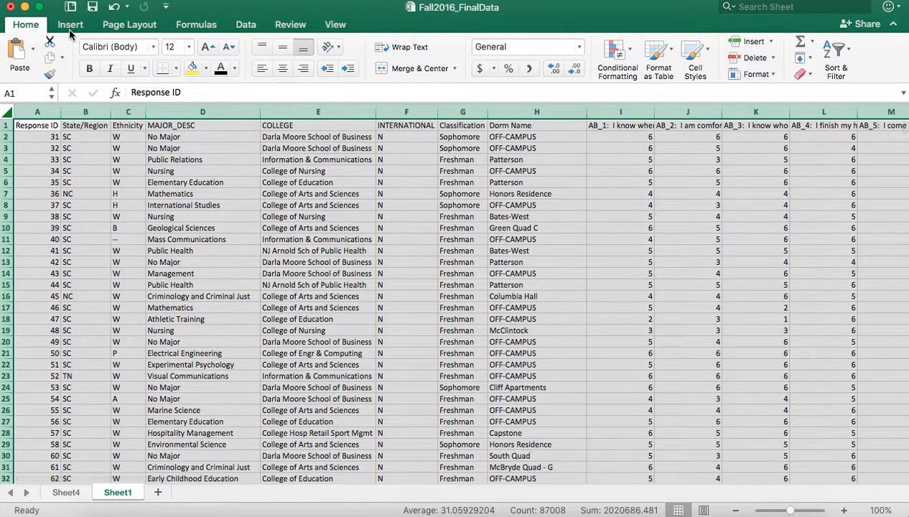
click(71, 25)
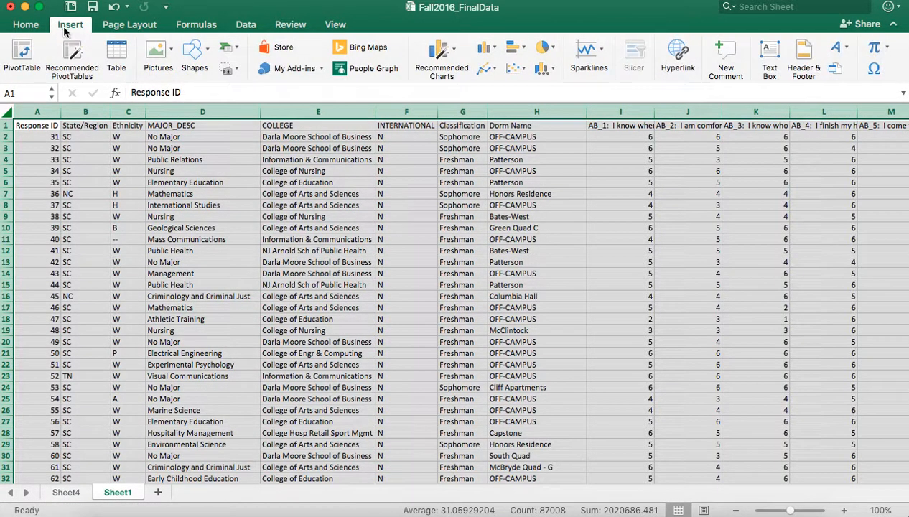
click(22, 54)
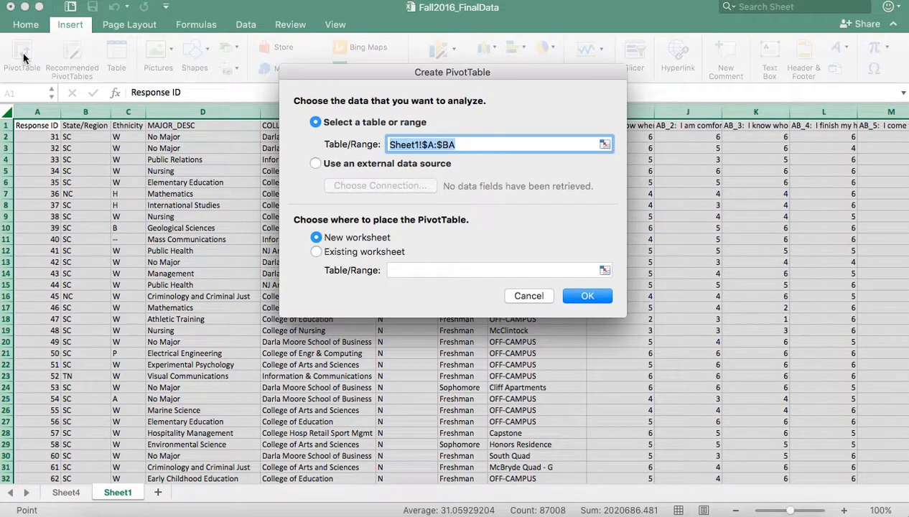
click(317, 252)
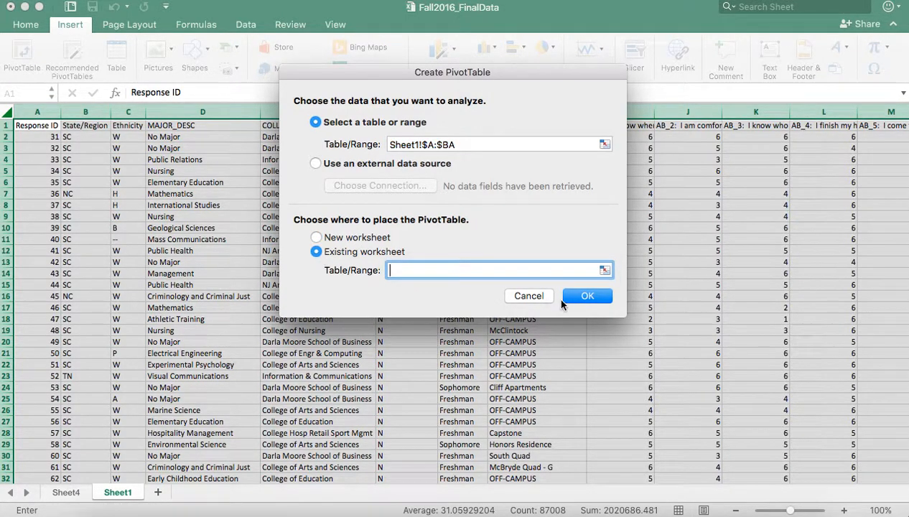
click(65, 492)
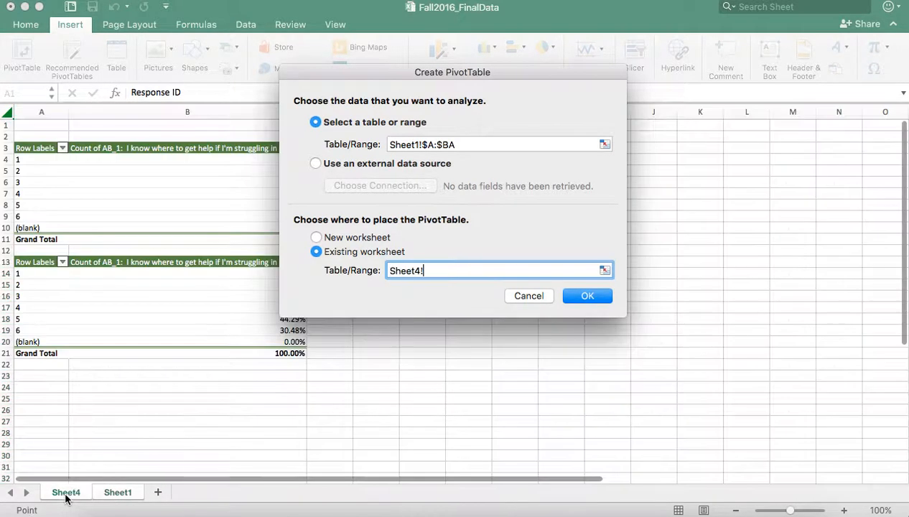
click(37, 386)
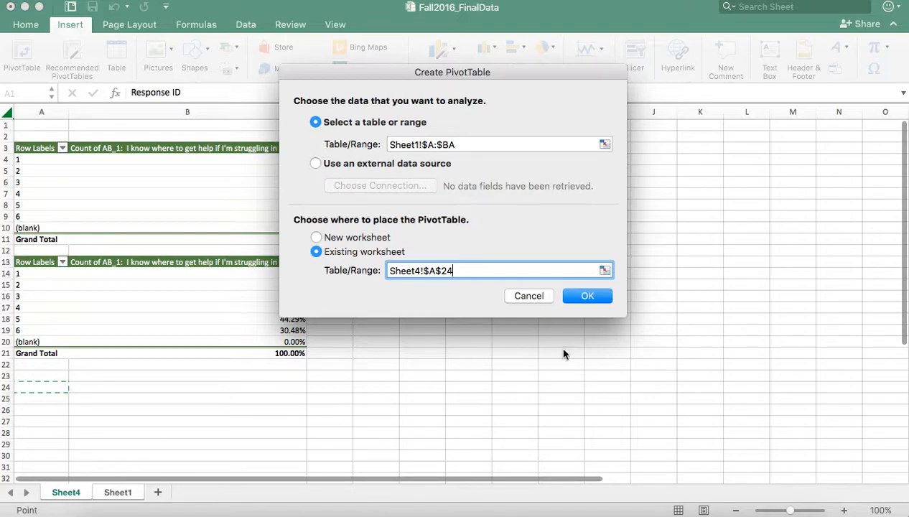
click(578, 303)
Step: Add AB_2 to the third pivot table as a count in Values and as the Rows field, and close the builder
click(418, 140)
drag(418, 142, 592, 363)
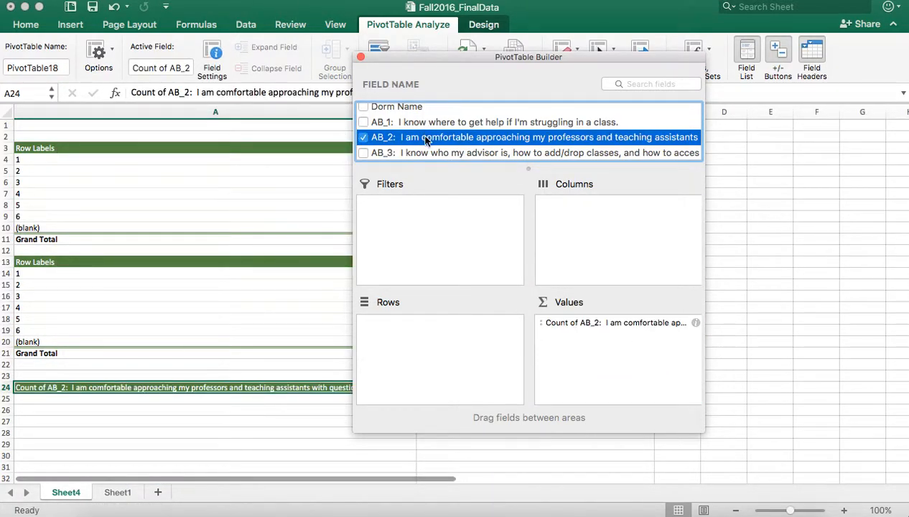
drag(425, 141, 409, 345)
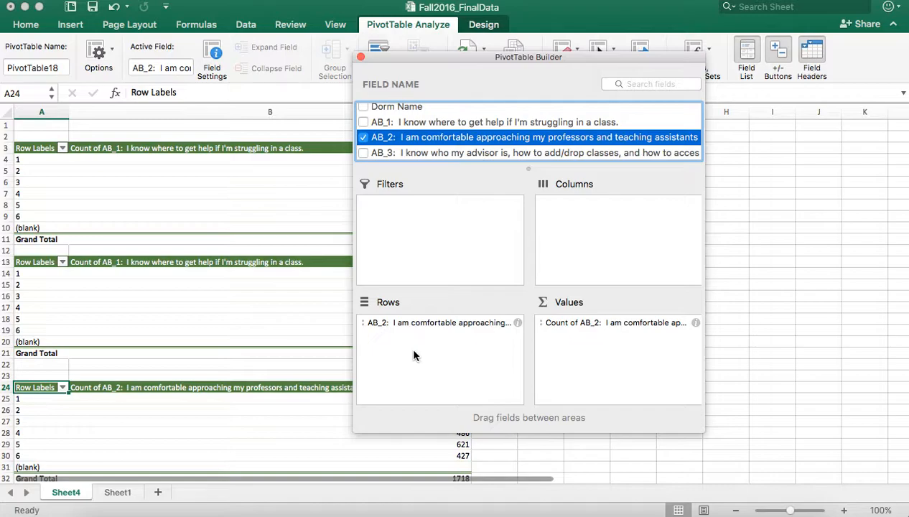
scroll(205, 415, down, 4)
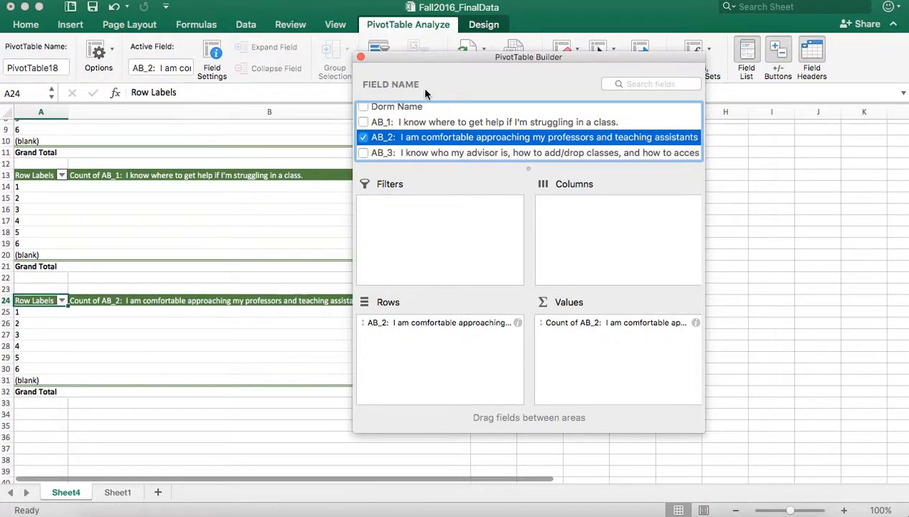
click(360, 56)
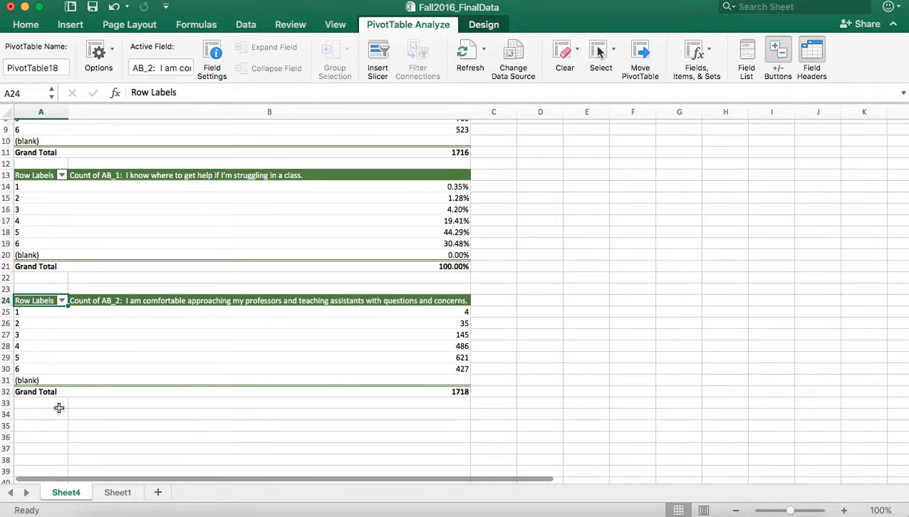
Step: Create a fourth pivot table from Sheet1!$A:$BA, placed on the existing Sheet4 at cell A34 below the AB_2 counts
click(109, 494)
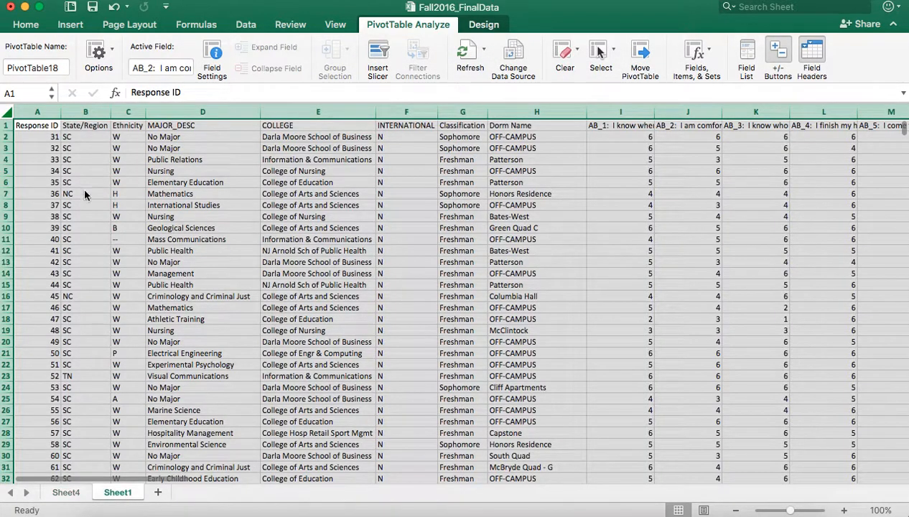
click(70, 26)
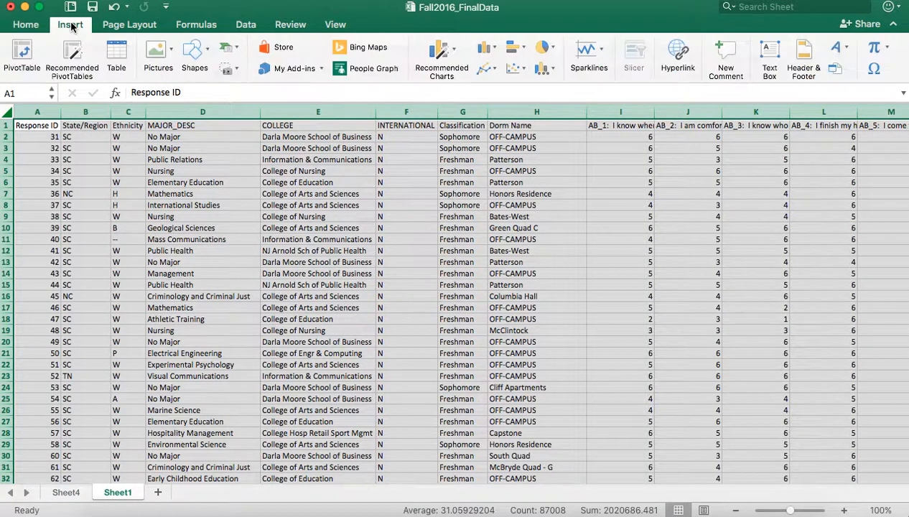
click(22, 56)
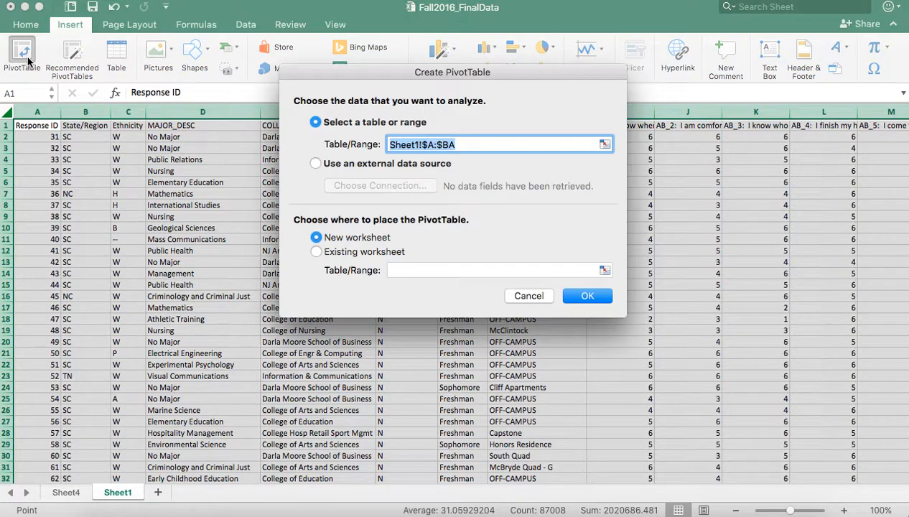
click(316, 252)
click(65, 492)
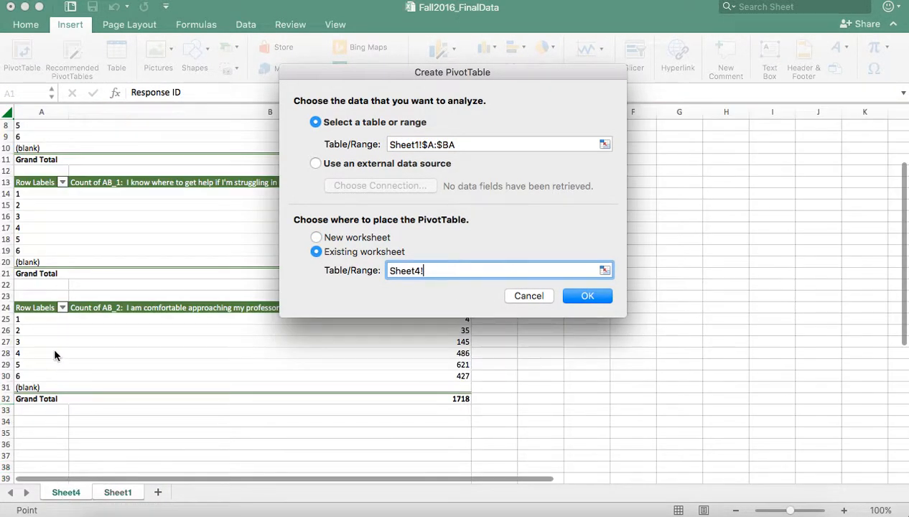
click(34, 422)
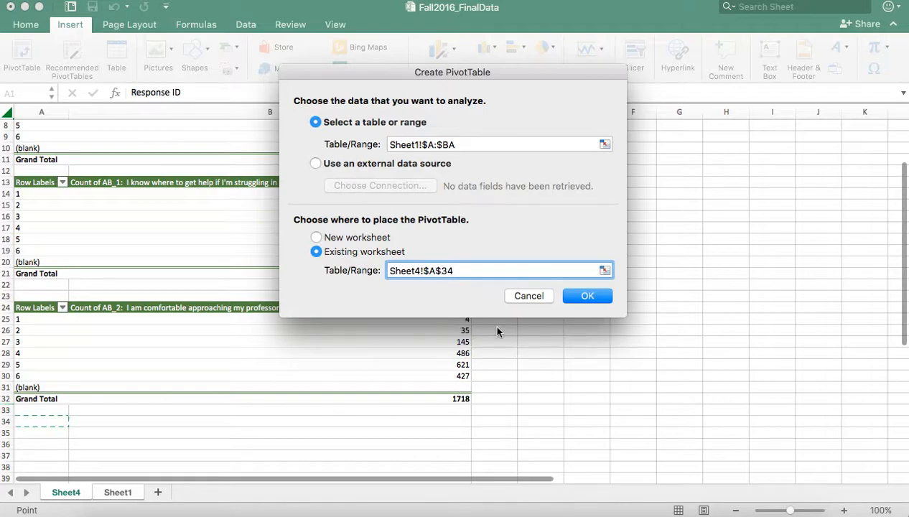
click(587, 297)
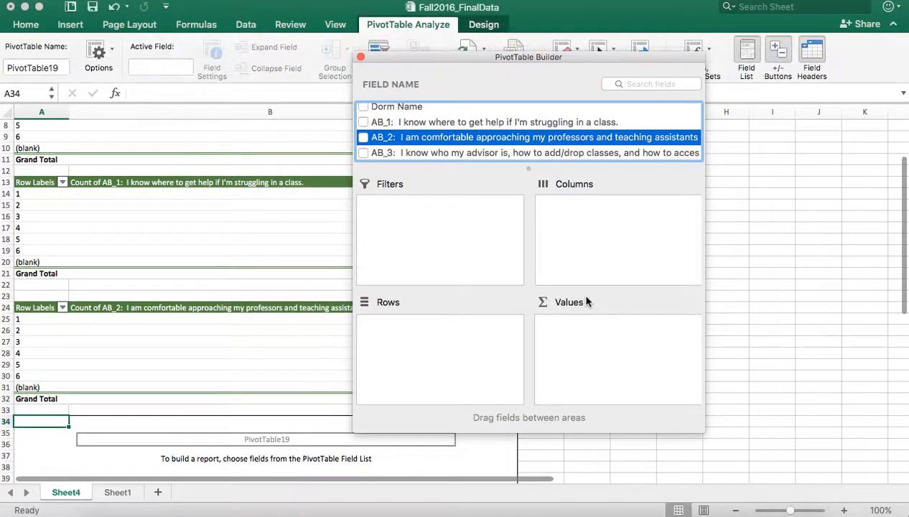
Step: Add AB_2 to both the Values and the Rows of the fourth pivot table
drag(467, 137, 623, 364)
drag(415, 143, 432, 373)
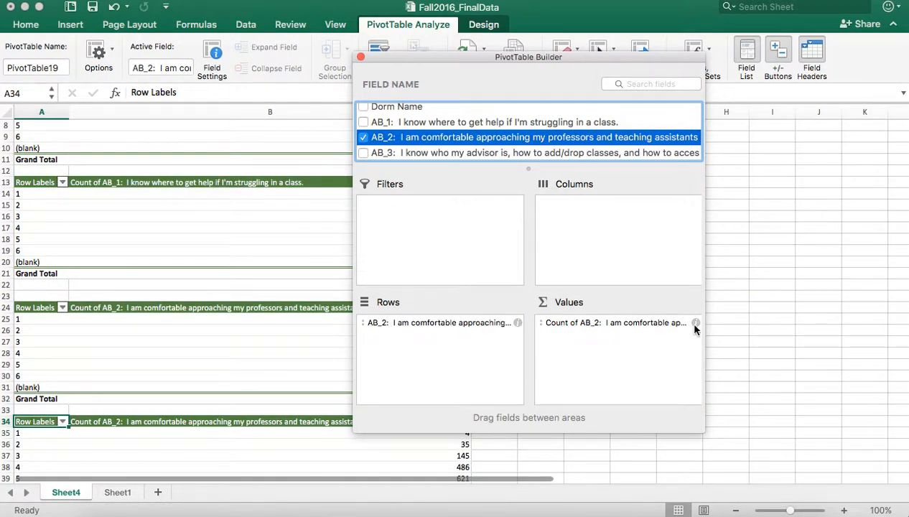
Step: Show the fourth pivot table's AB_2 count as % of total and close the builder
click(636, 324)
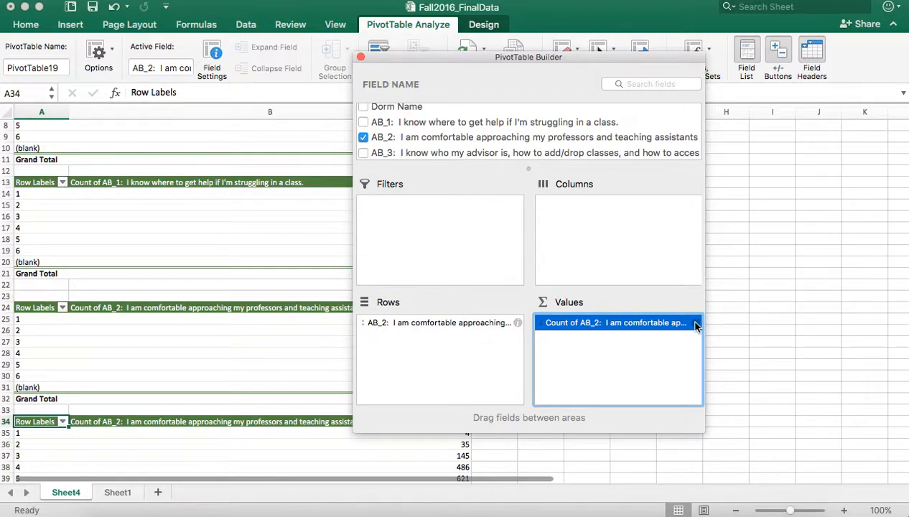
click(695, 324)
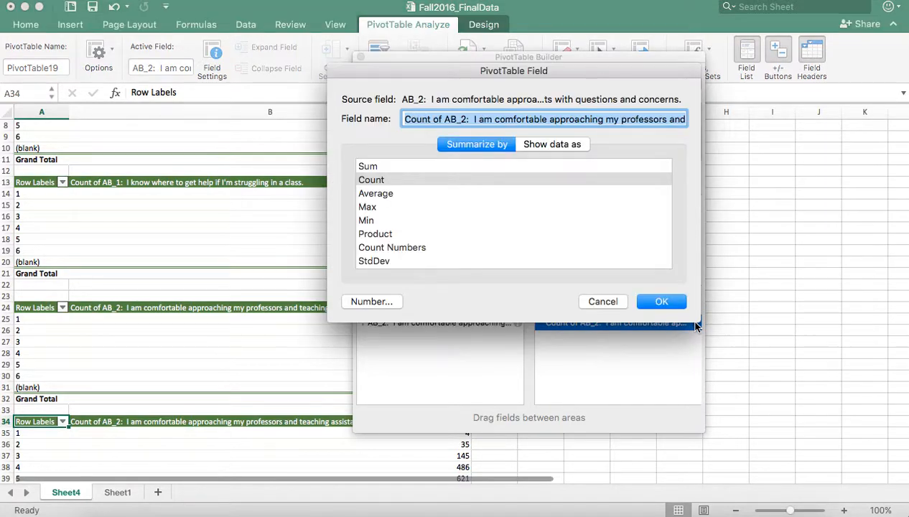
click(556, 146)
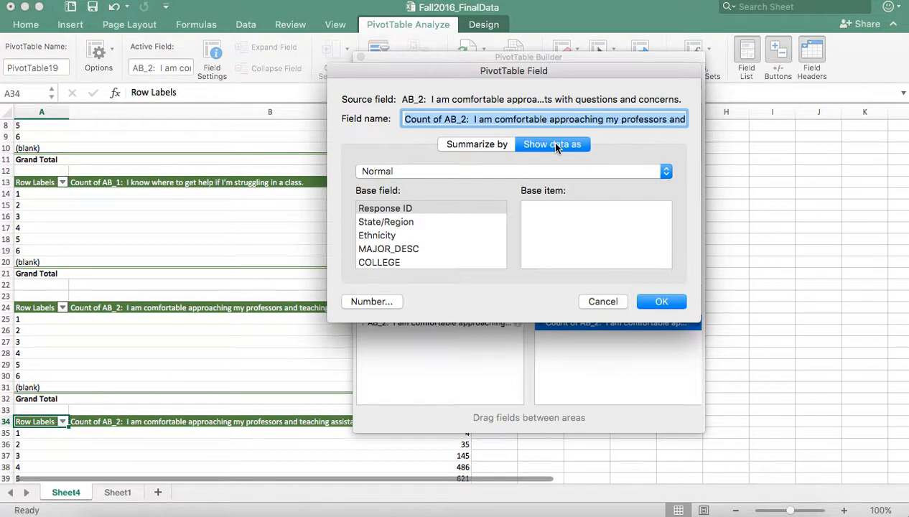
click(500, 172)
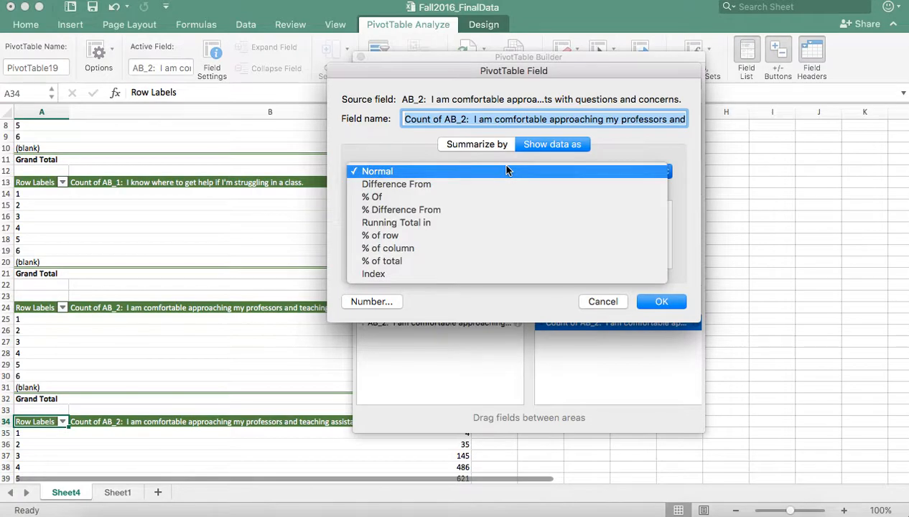
click(394, 262)
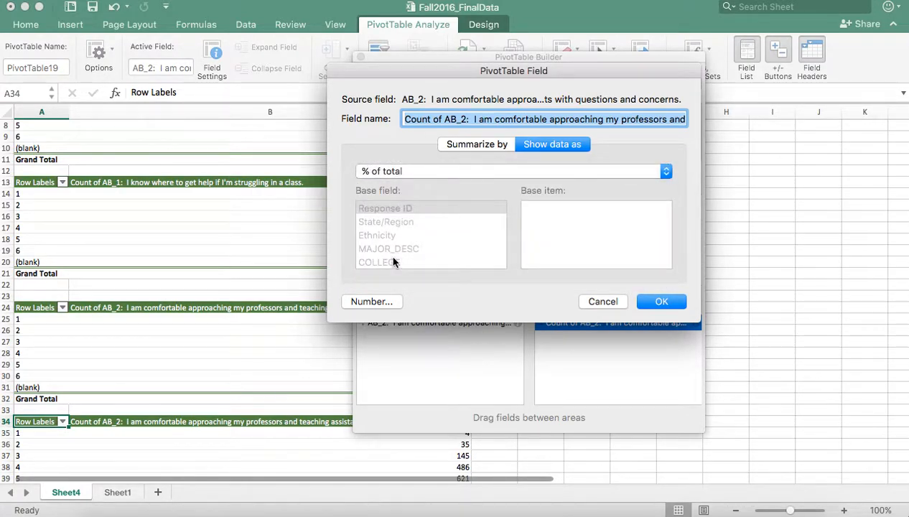
click(661, 302)
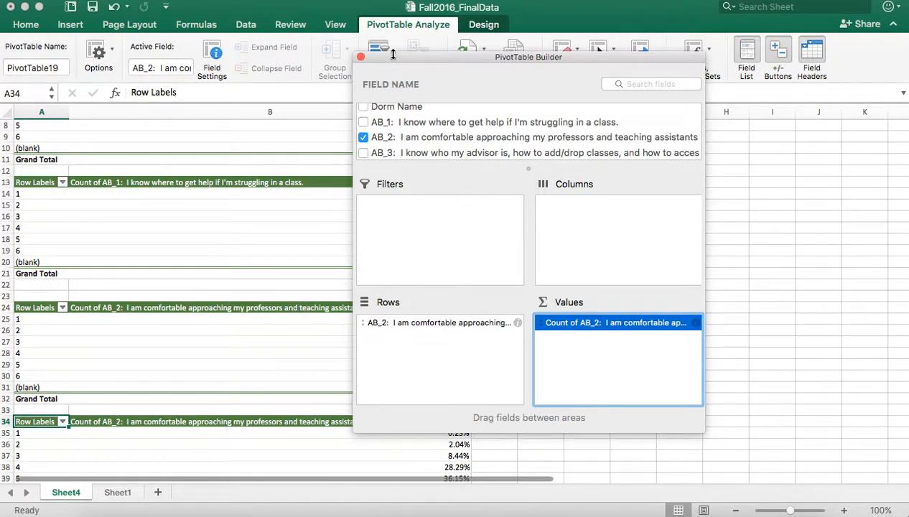
click(359, 56)
scroll(489, 265, down, 3)
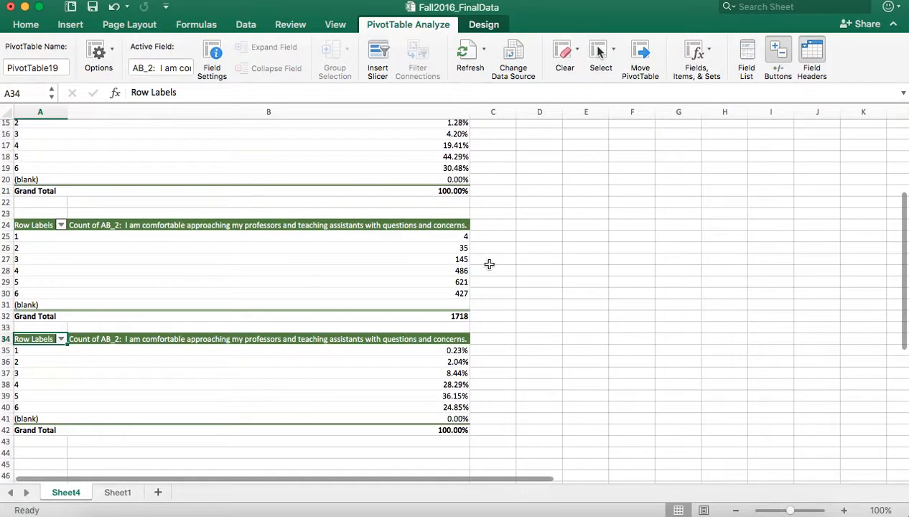